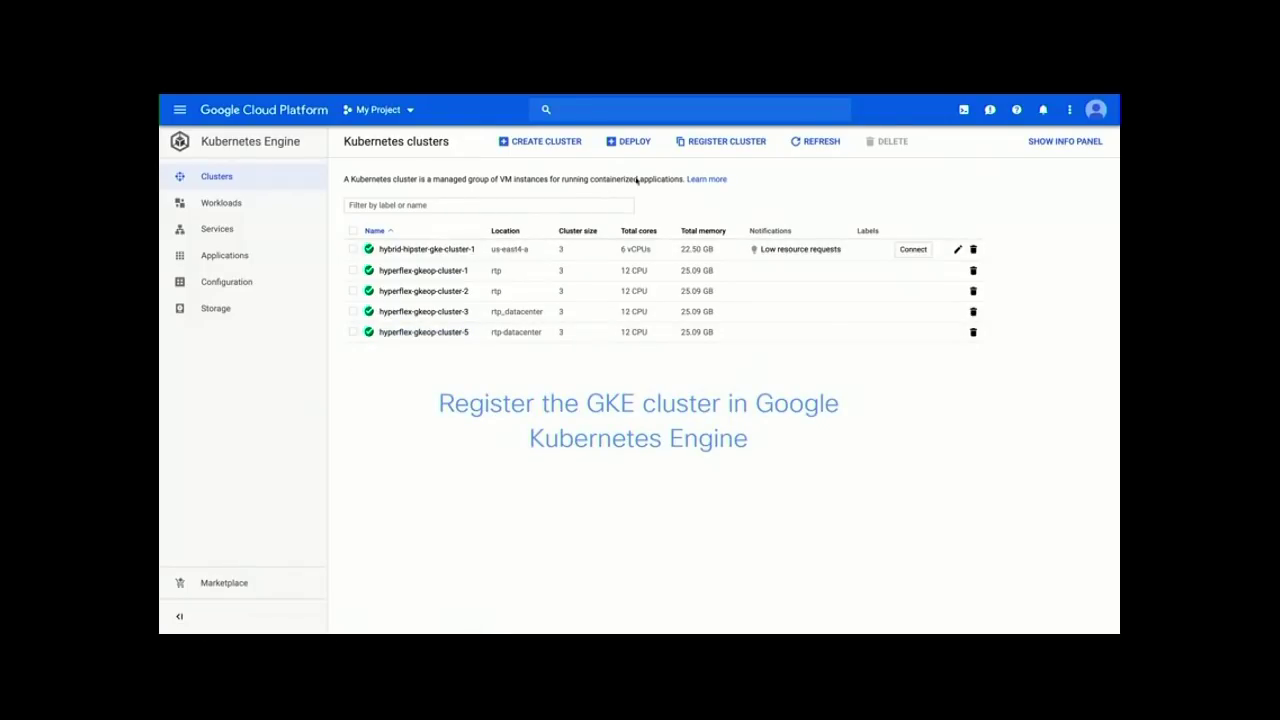
- Start registering a Kubernetes cluster named hyperflex-gkeop-cluster-4 and paste in its service account key
left_click(697, 145)
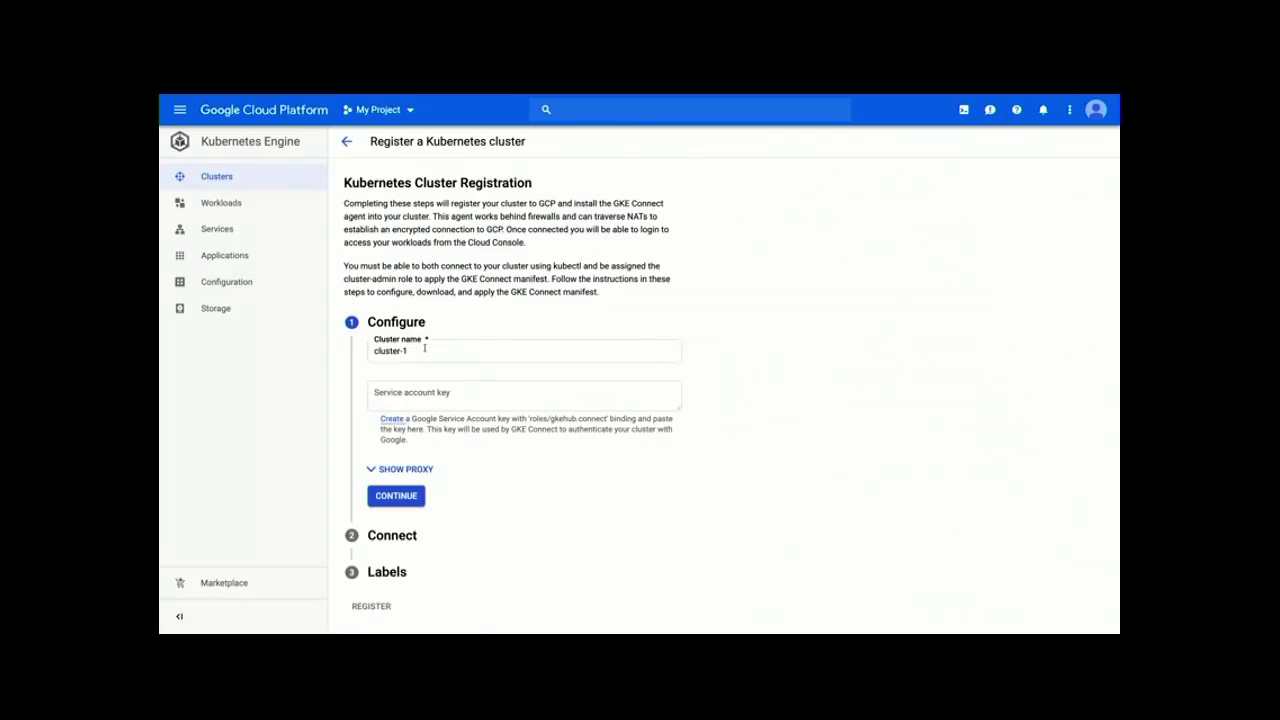
left_click_drag(408, 351, 366, 352)
type("hyperflex-")
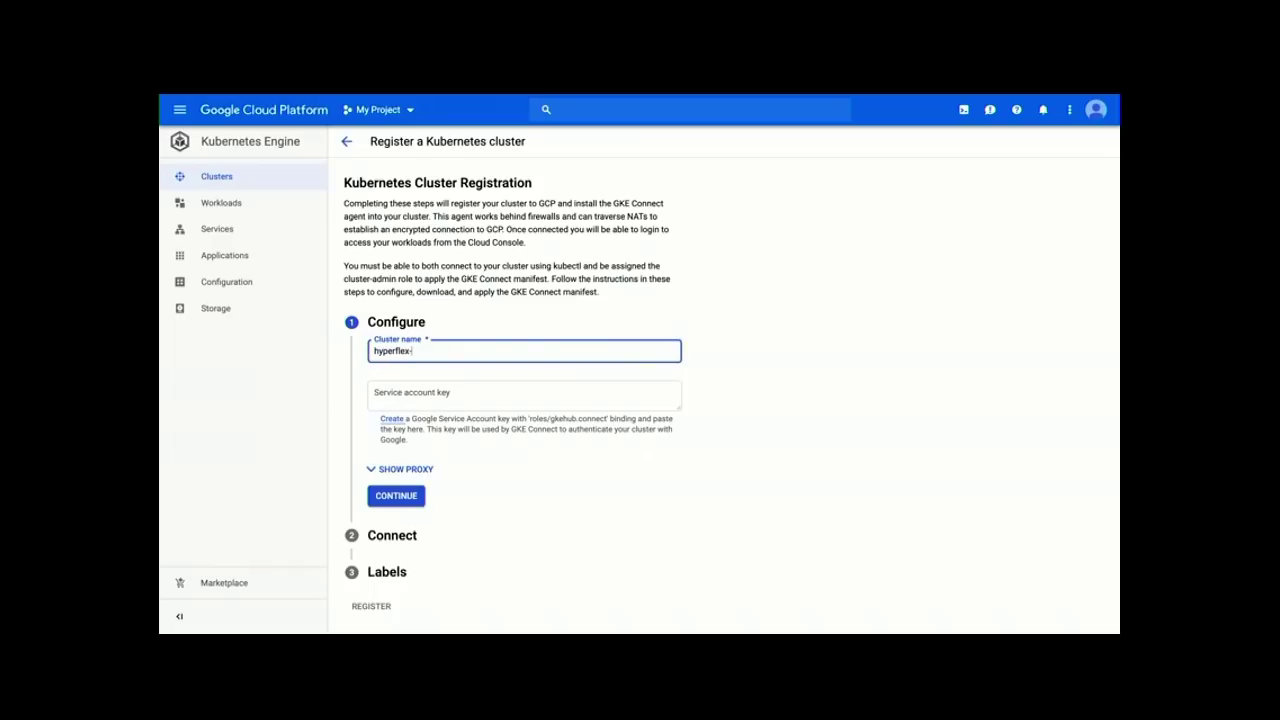
type("gkeop-cluster-4")
left_click(373, 393)
key("ctrl+v")
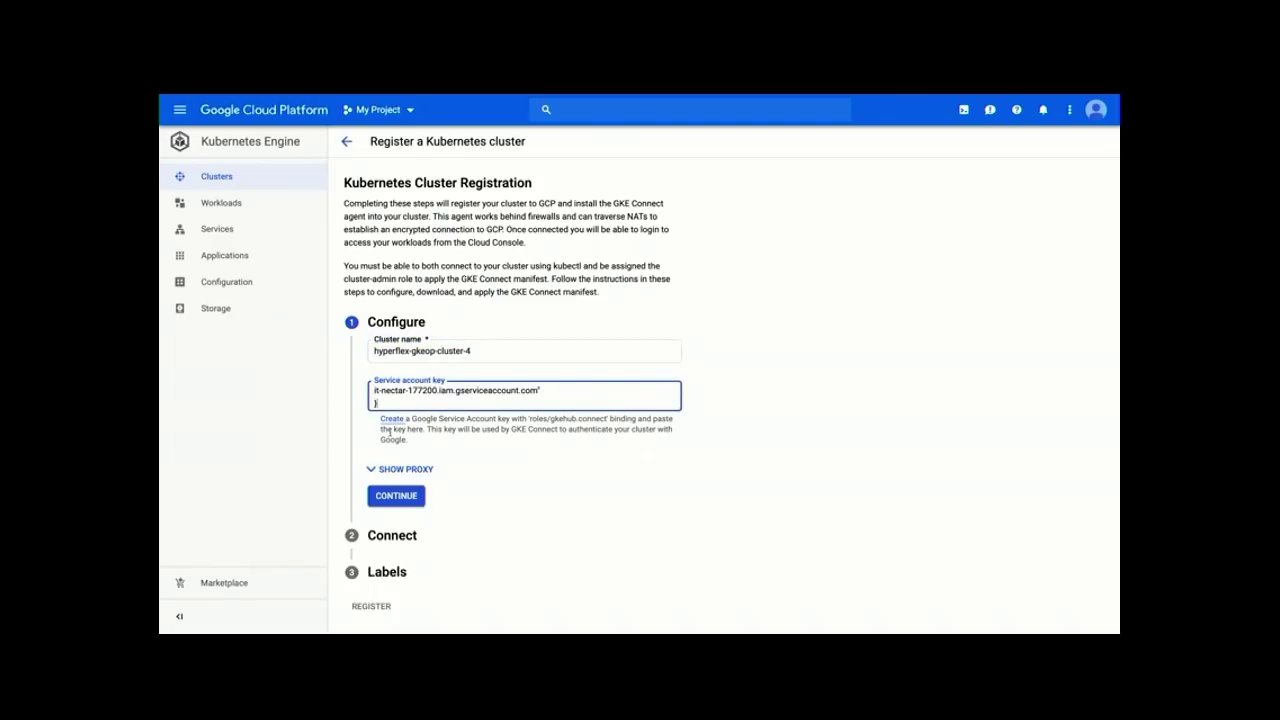
left_click(418, 502)
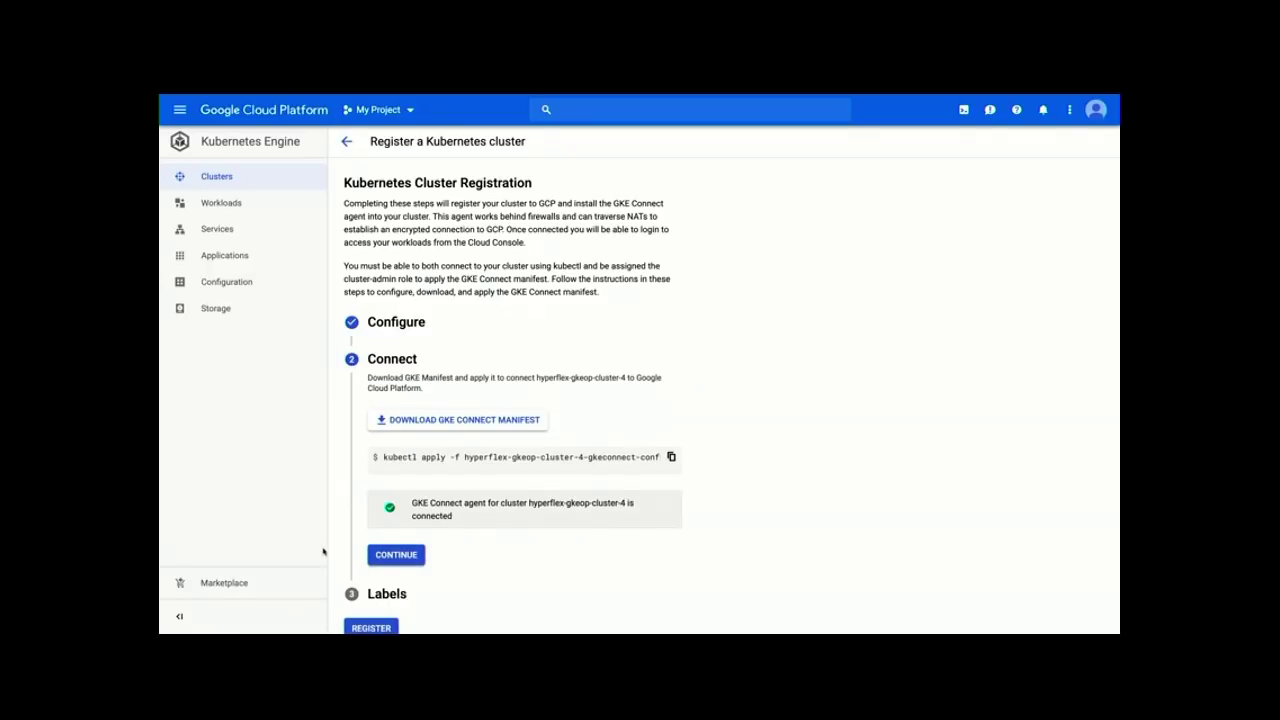
- Set the cluster's location label to rtp-datacenter and its provider label to hyperflex, and complete the registration
left_click(410, 562)
left_click_drag(552, 448, 520, 478)
type("rtp-datacenter")
left_click(552, 478)
type("hyperfle")
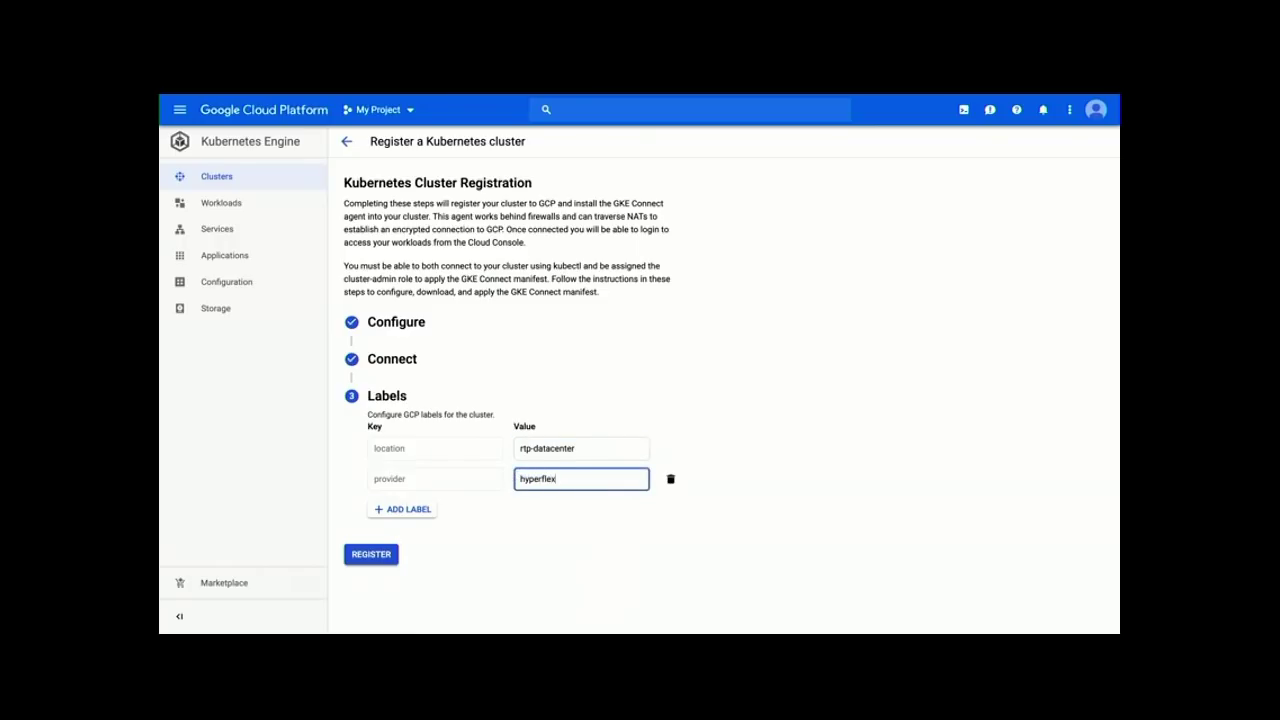
type("x")
left_click(392, 562)
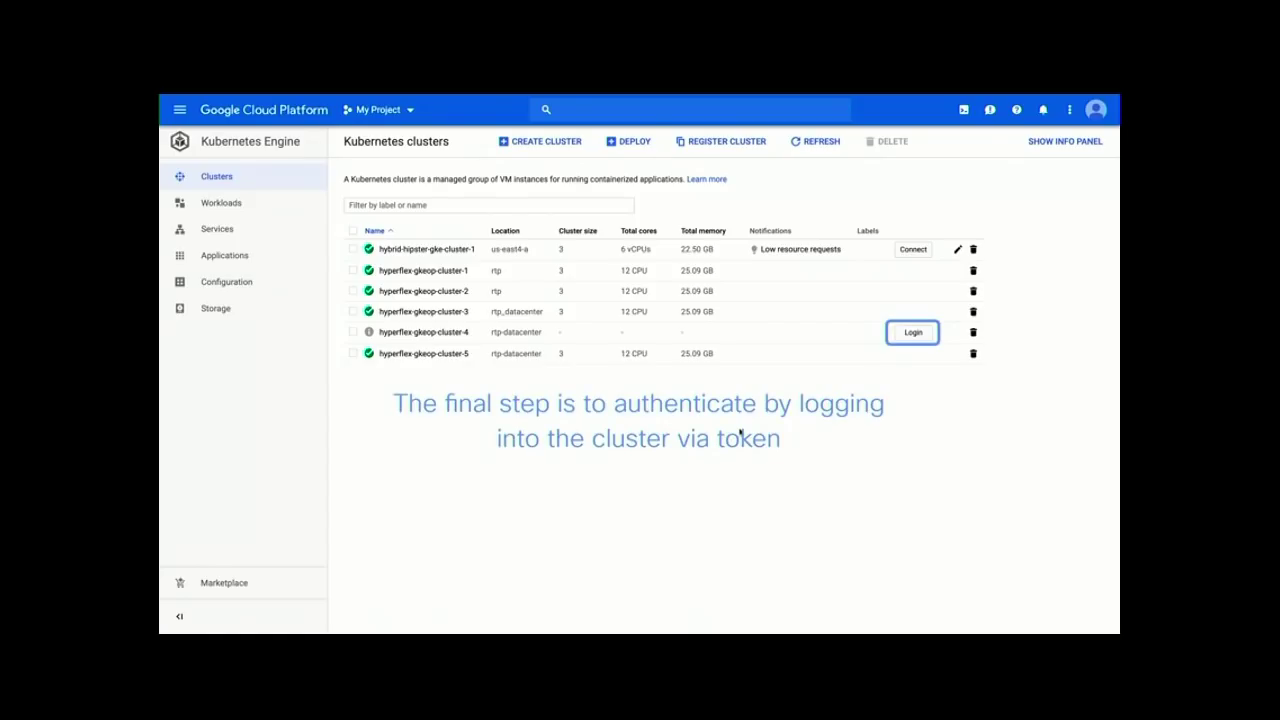
- Log in to hyperflex-gkeop-cluster-4 with token authentication, pasting the token
left_click(910, 333)
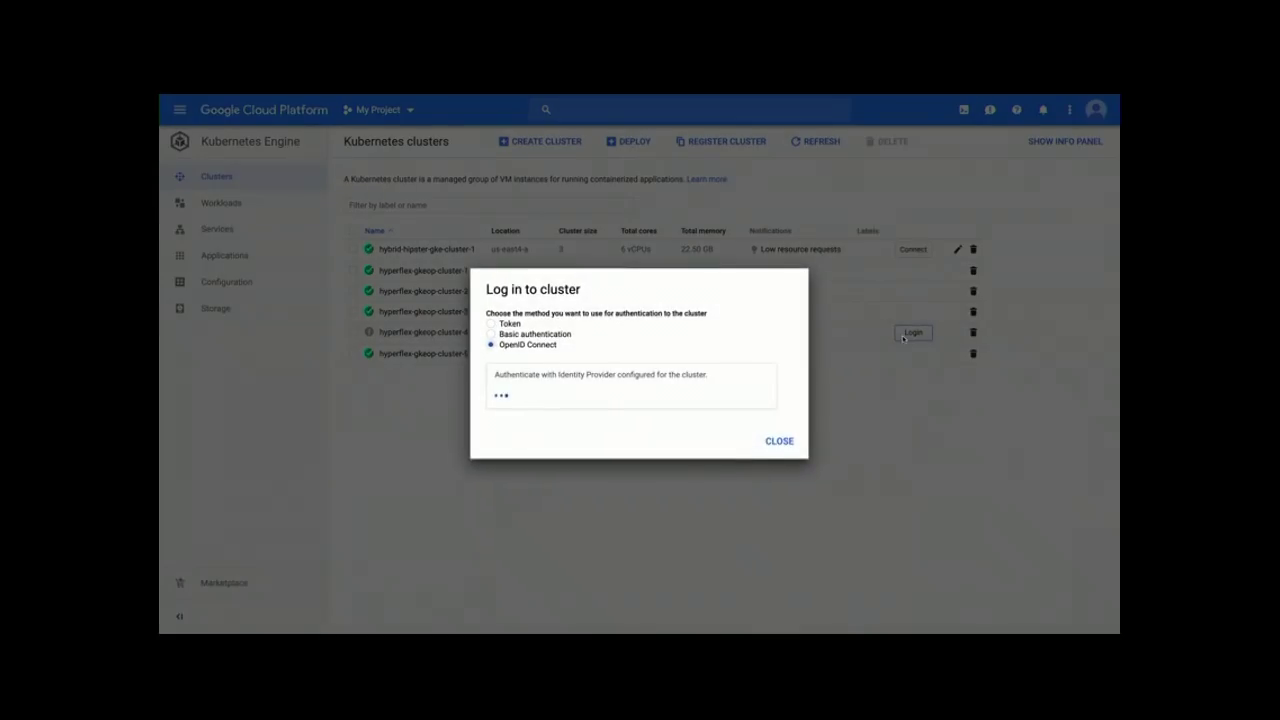
left_click(491, 322)
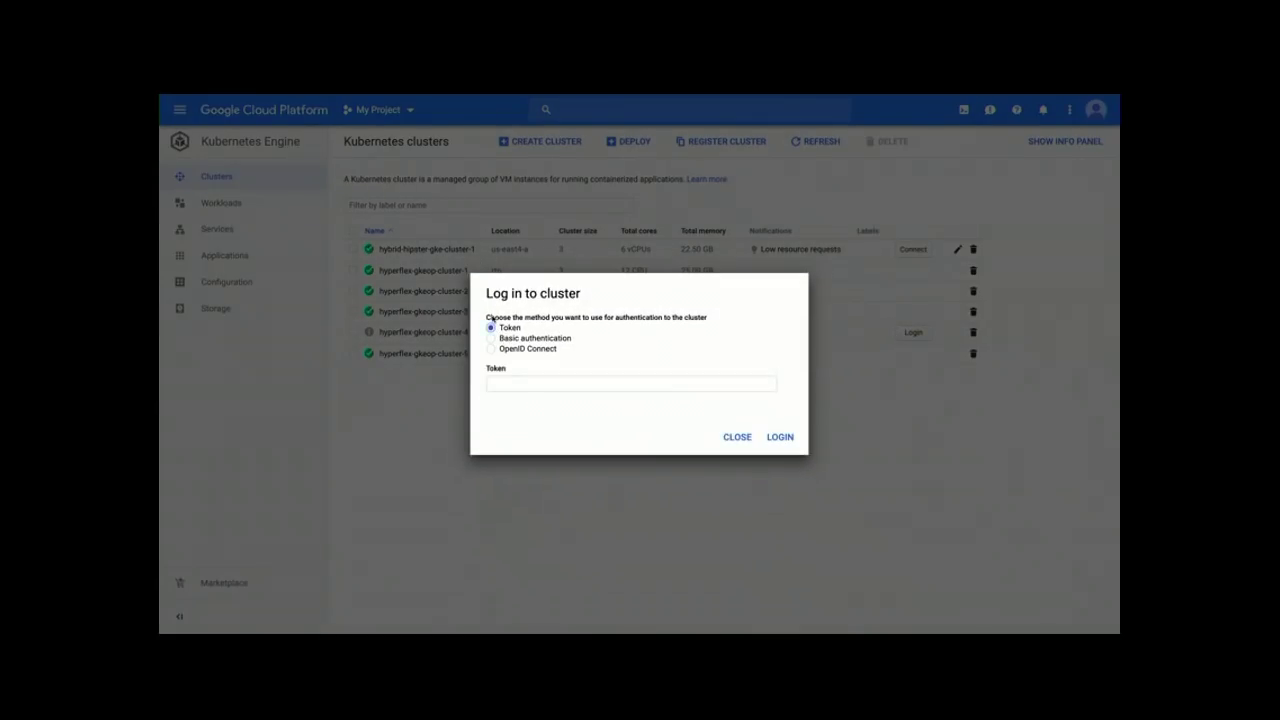
left_click(499, 384)
key("ctrl+v")
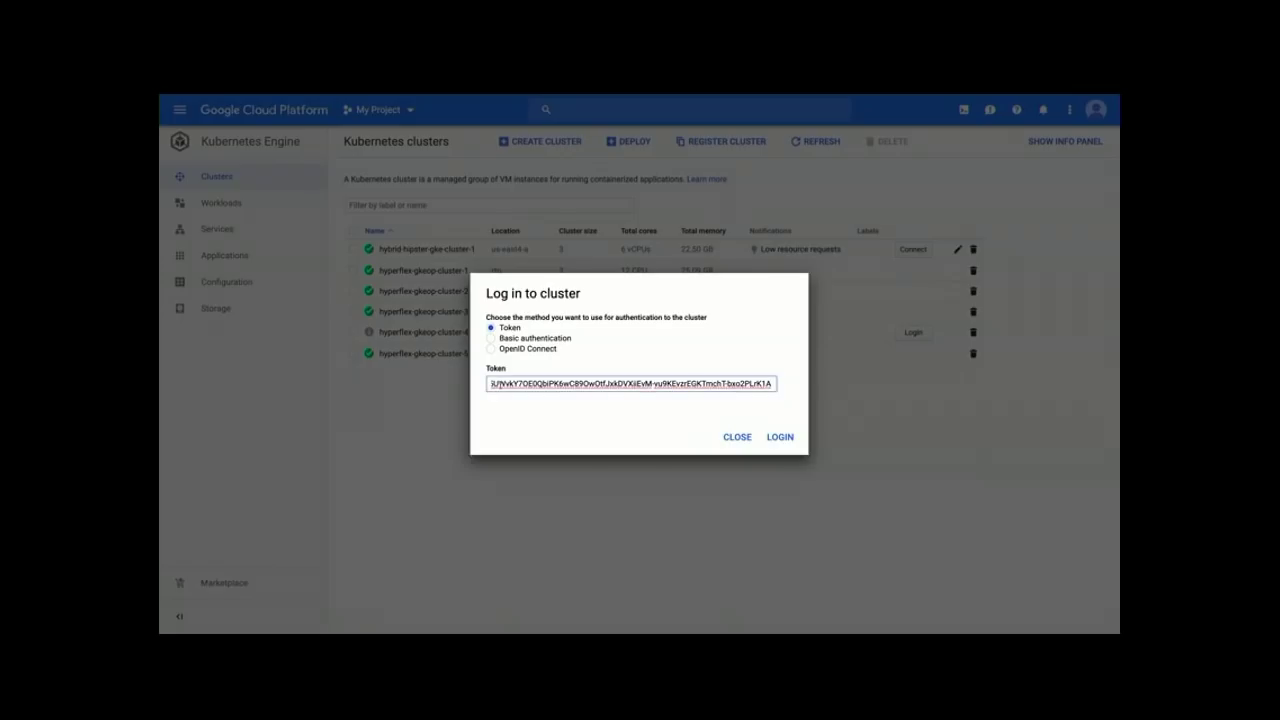
left_click(779, 437)
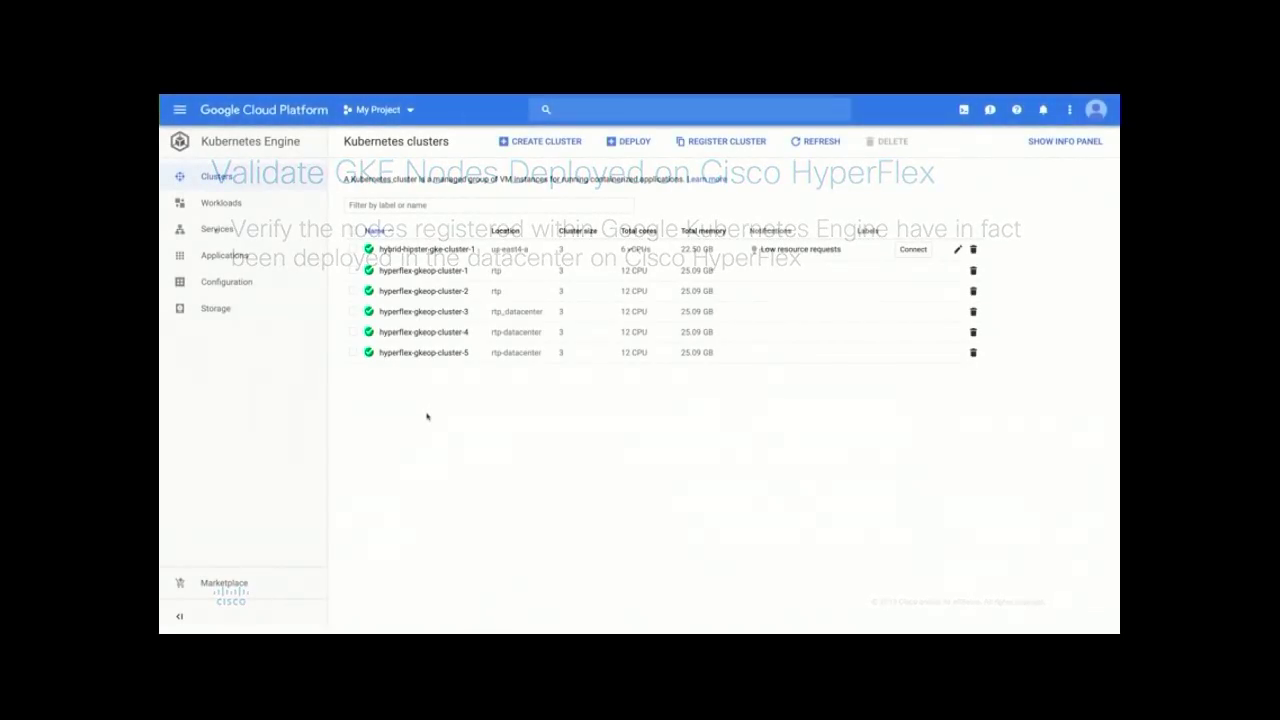
- Examine the details and nodes of hyperflex-gkeop-cluster-4
left_click(410, 332)
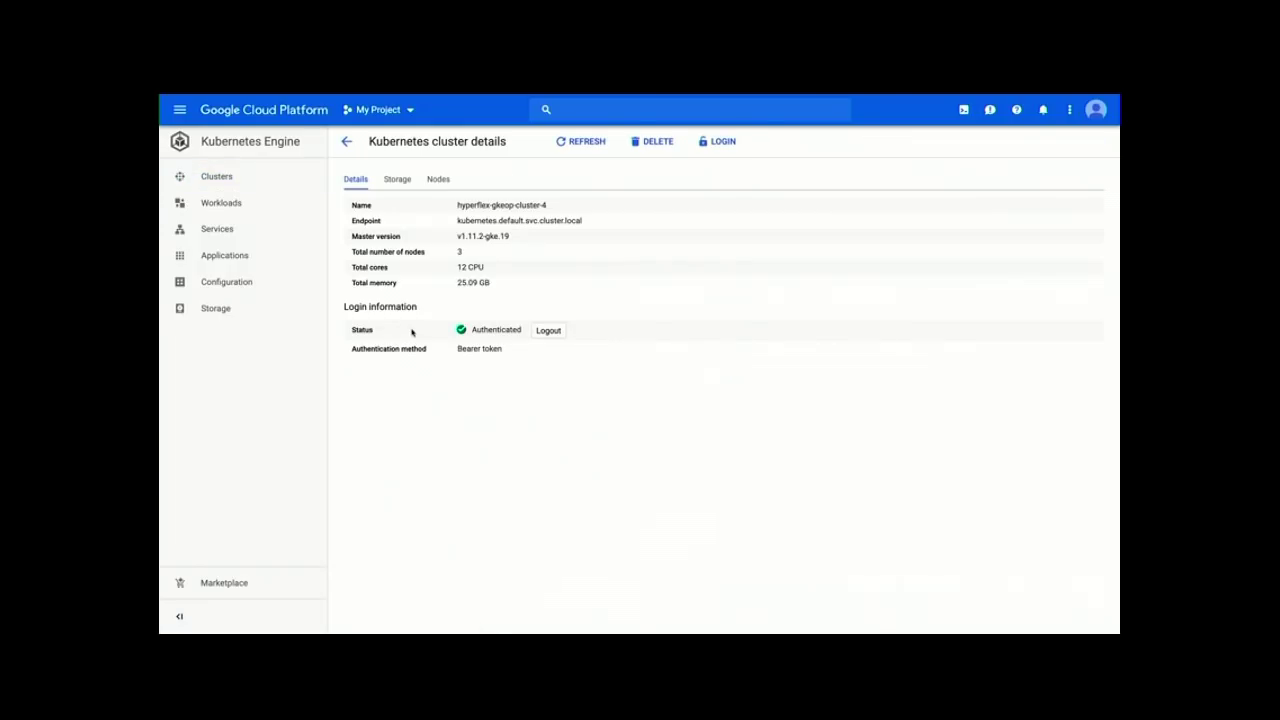
left_click(437, 181)
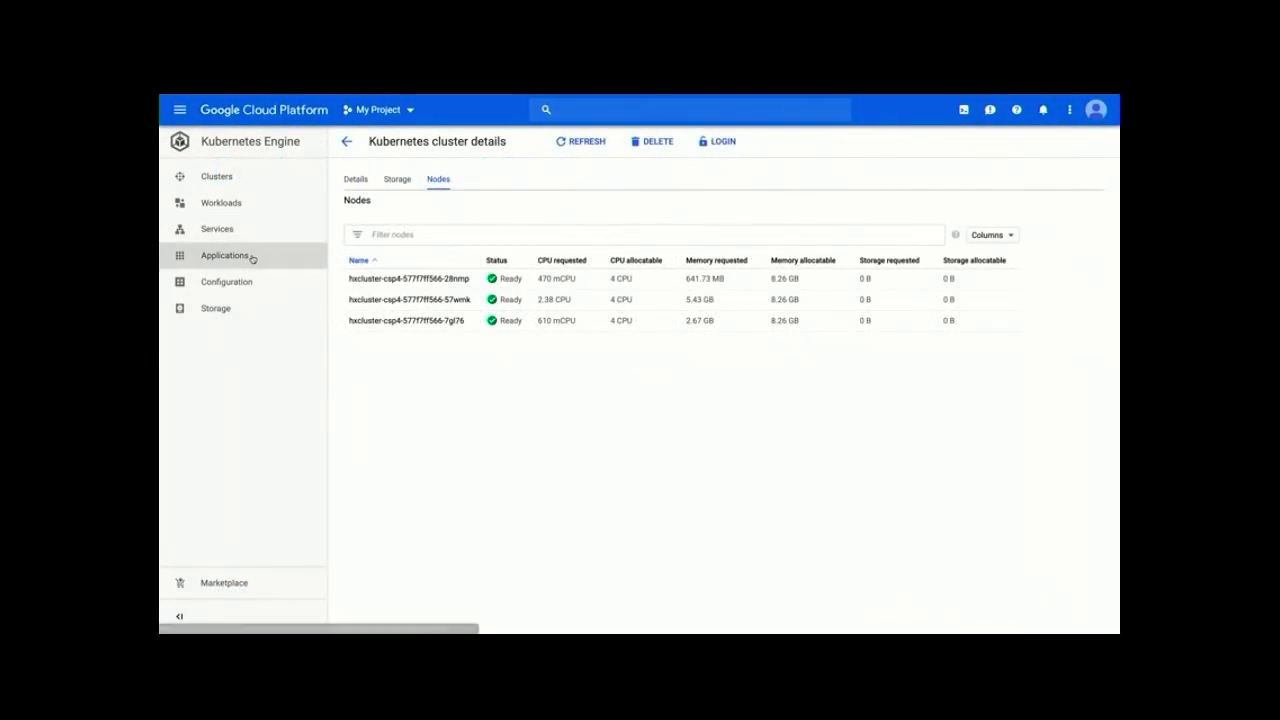
- Find the Nginx Kubernetes app in the Marketplace through Applications and open its deployment configuration
left_click(252, 258)
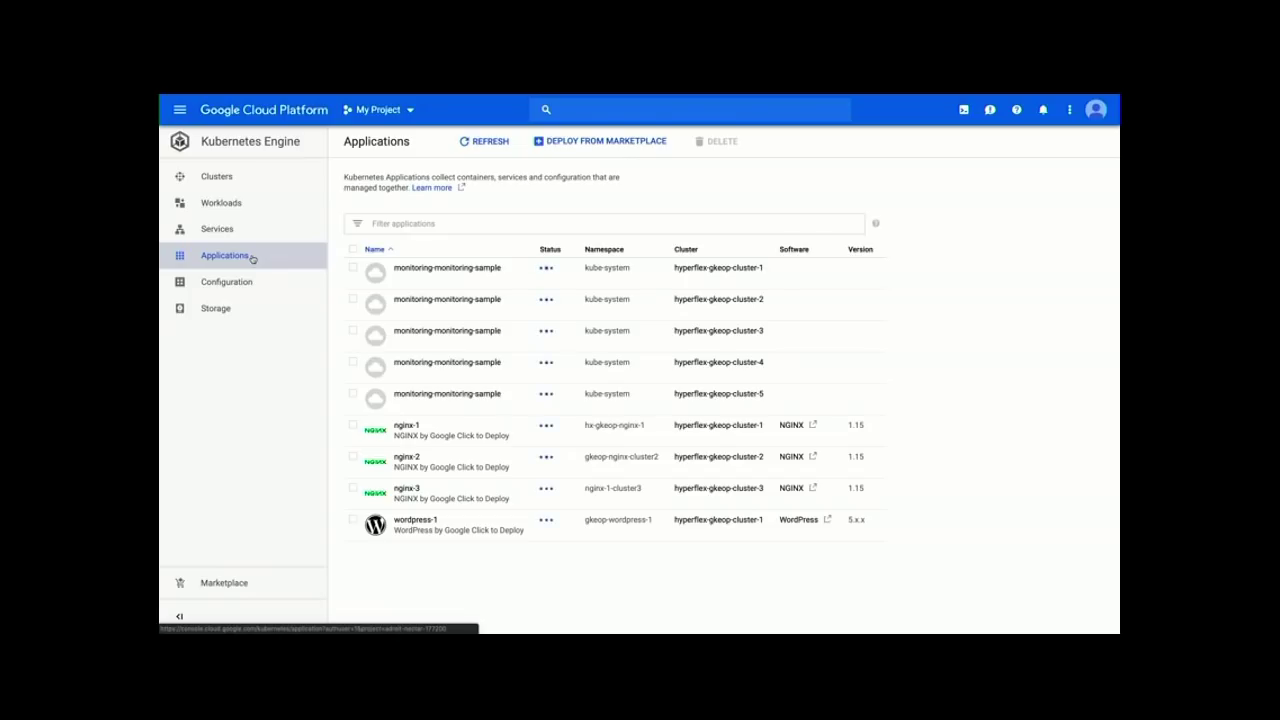
left_click(583, 144)
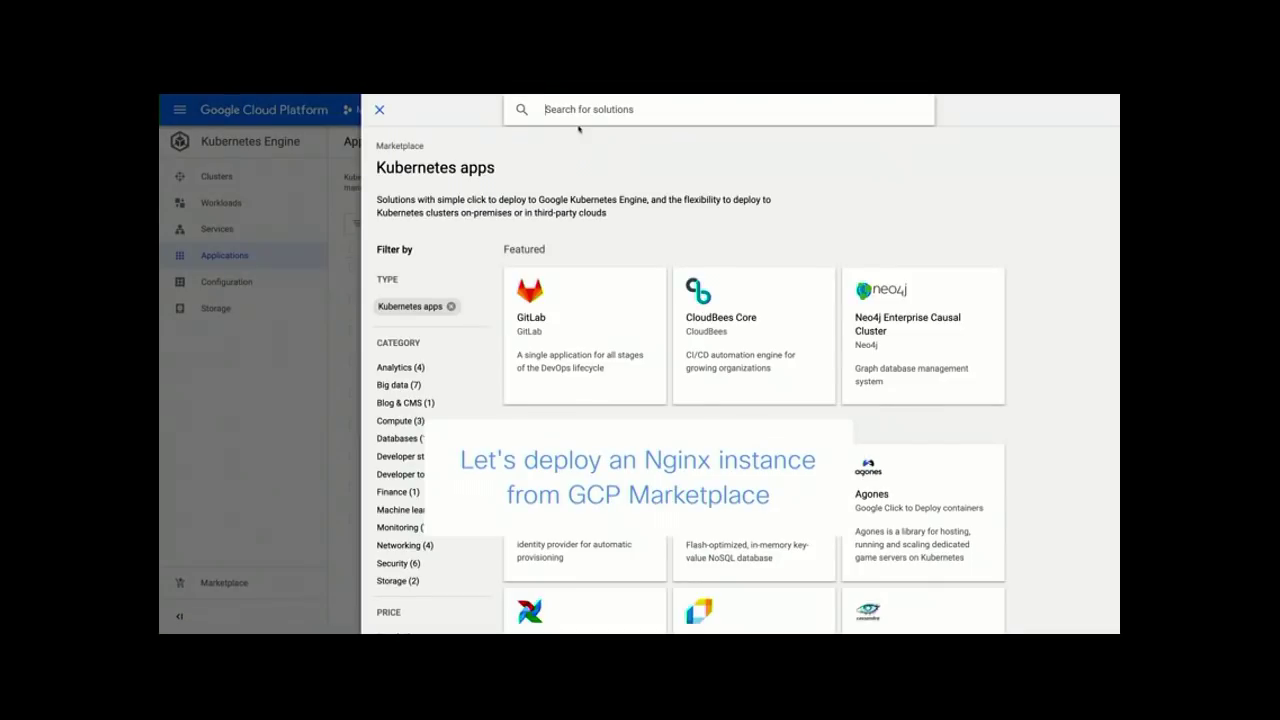
type("nginx")
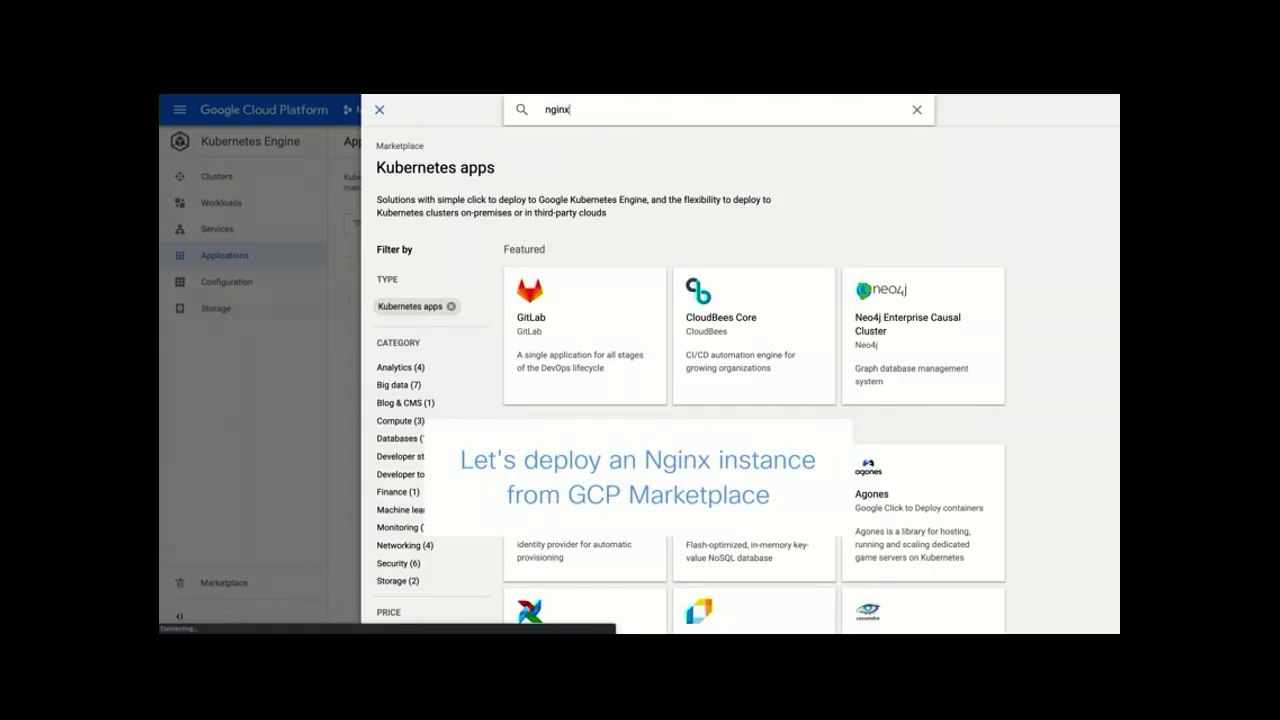
key("Return")
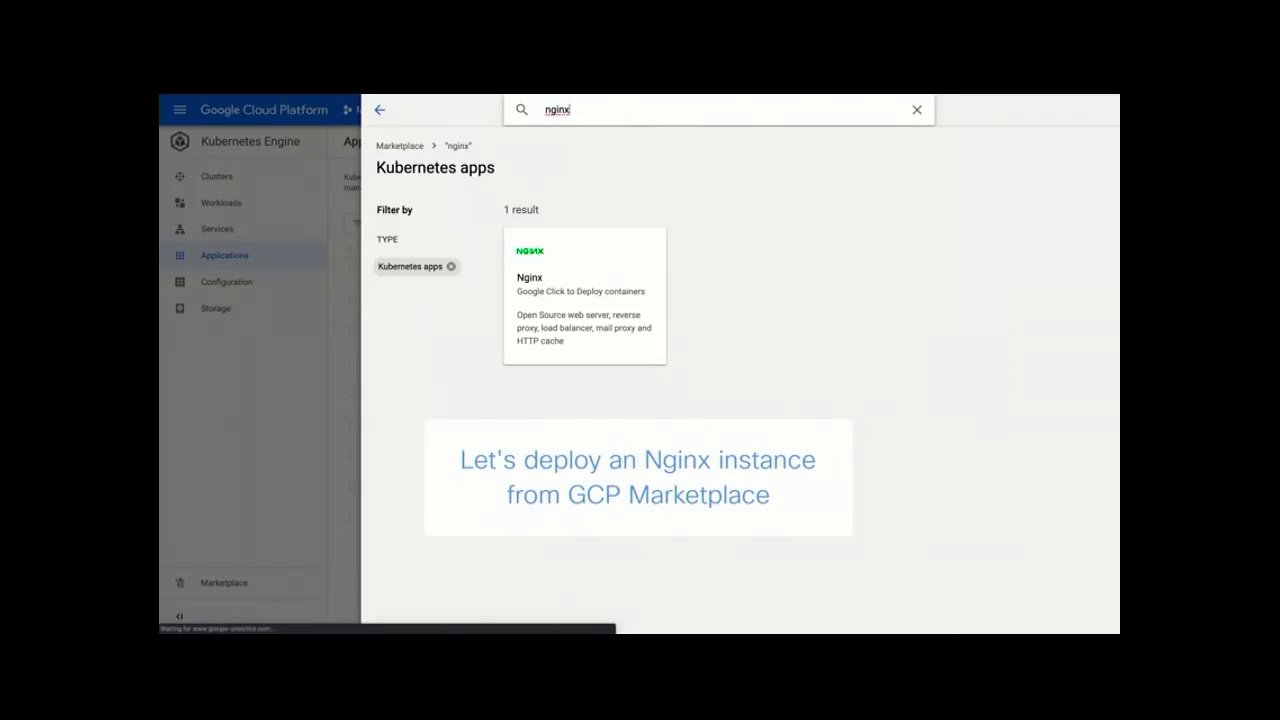
left_click(577, 273)
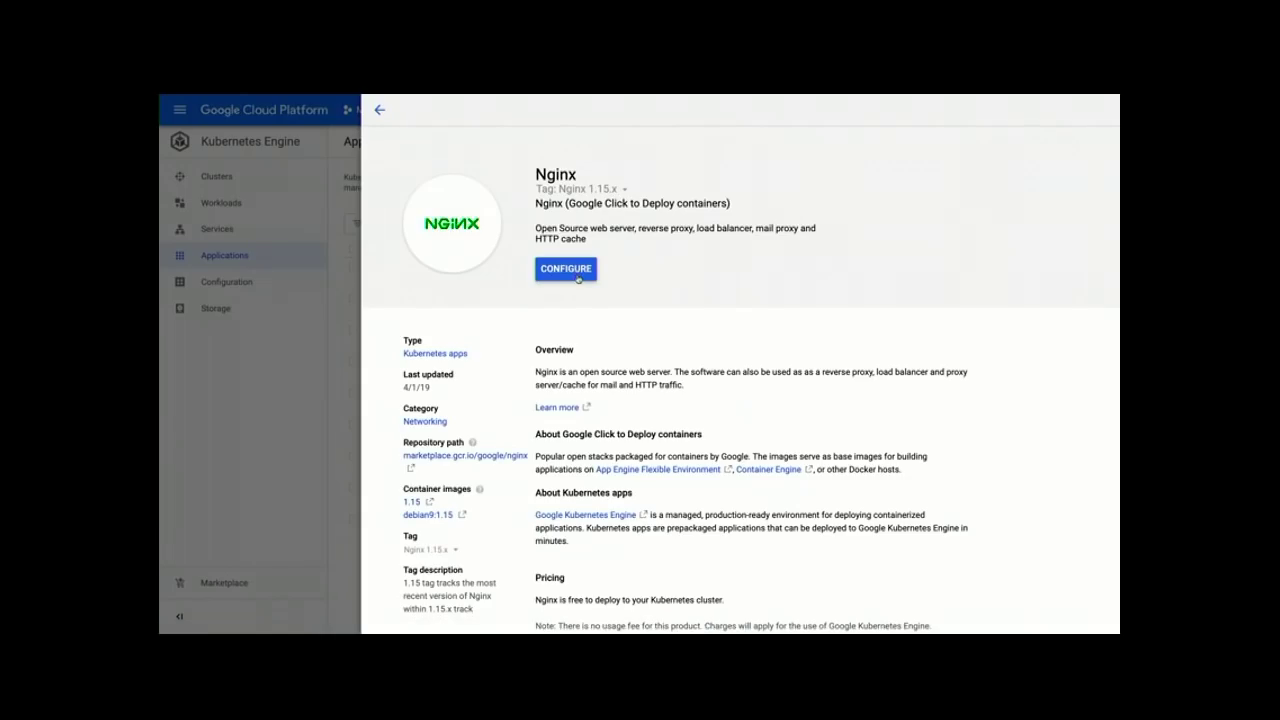
left_click(577, 278)
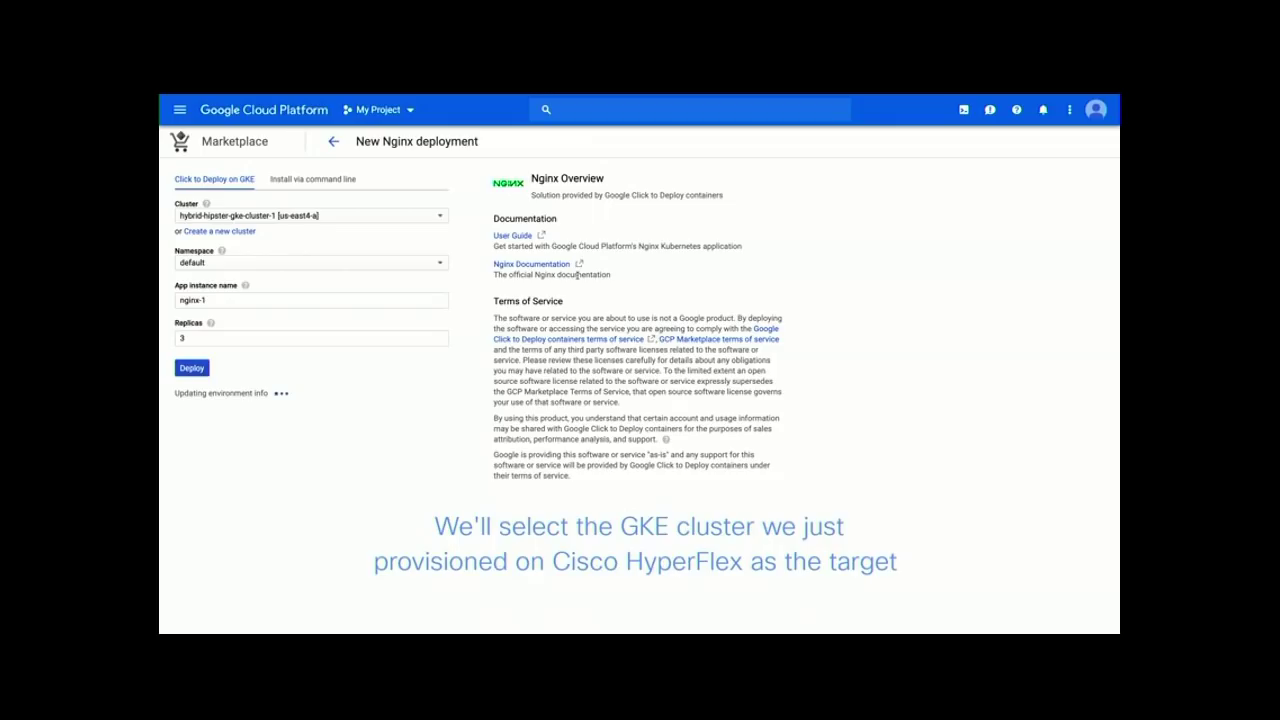
- Deploy Nginx to hyperflex-gkeop-cluster-4 in a newly created namespace named new-nginx-1
left_click(440, 217)
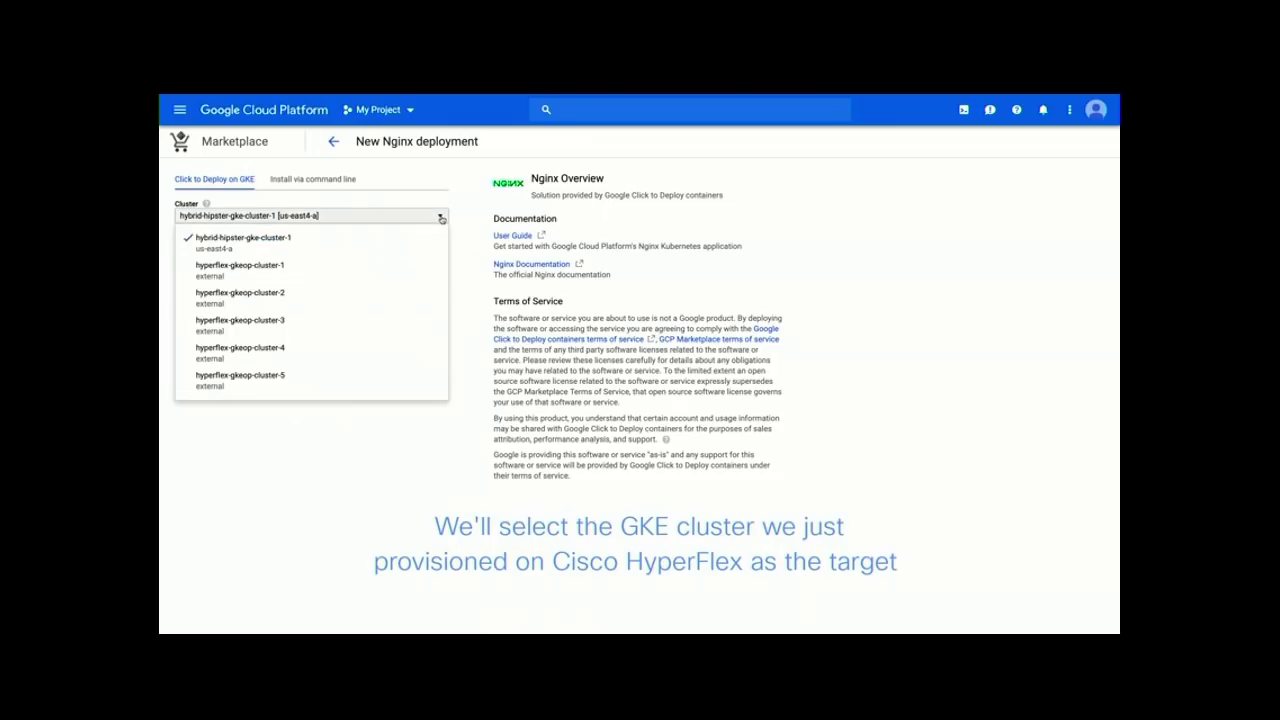
left_click(315, 354)
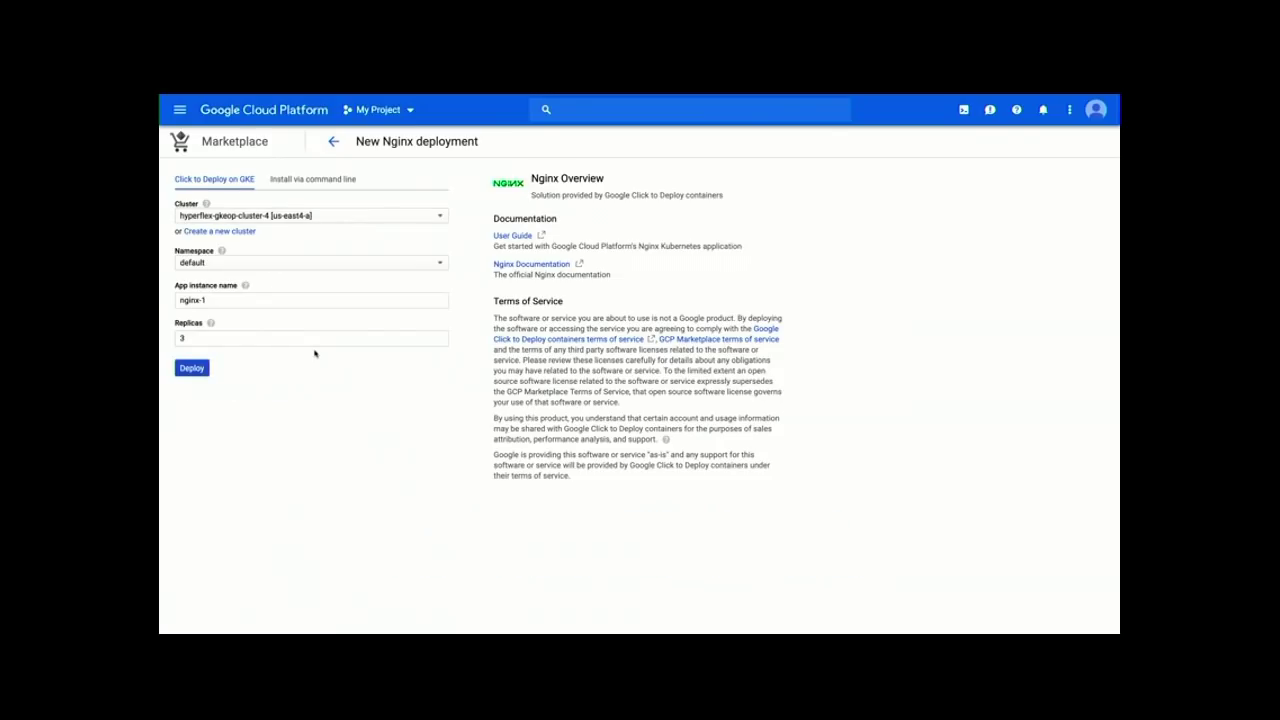
left_click(439, 264)
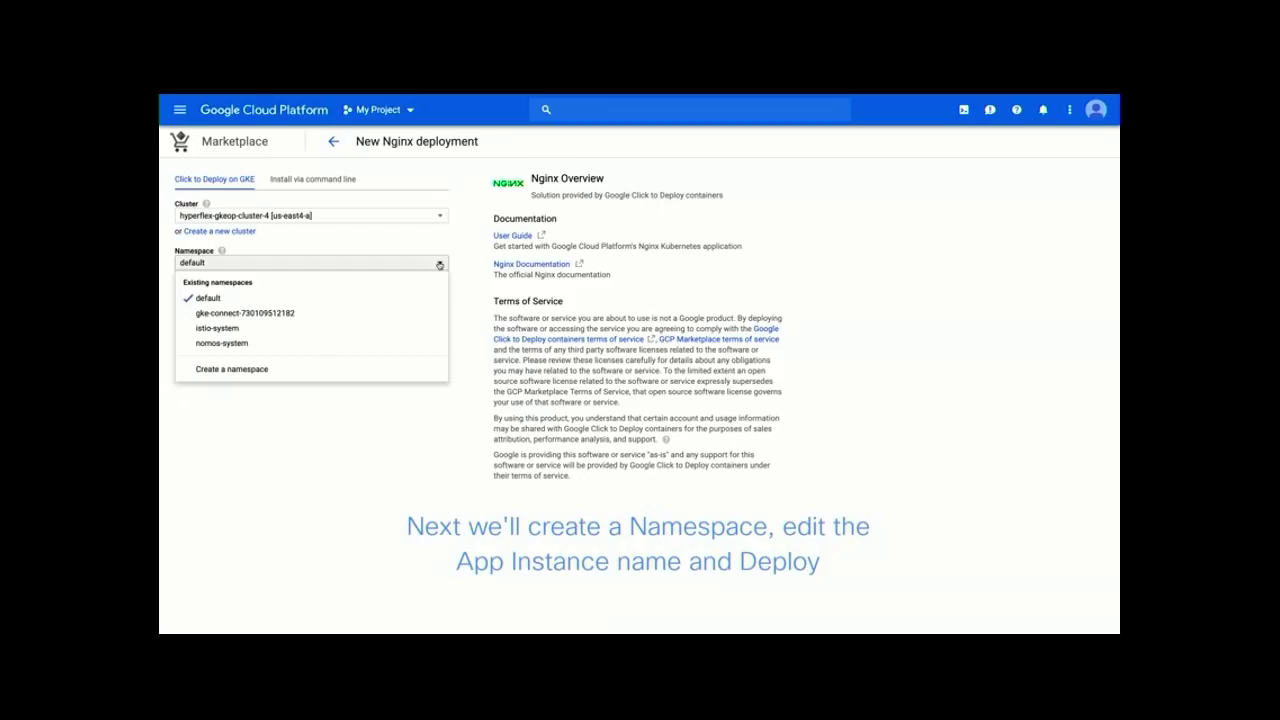
left_click(356, 369)
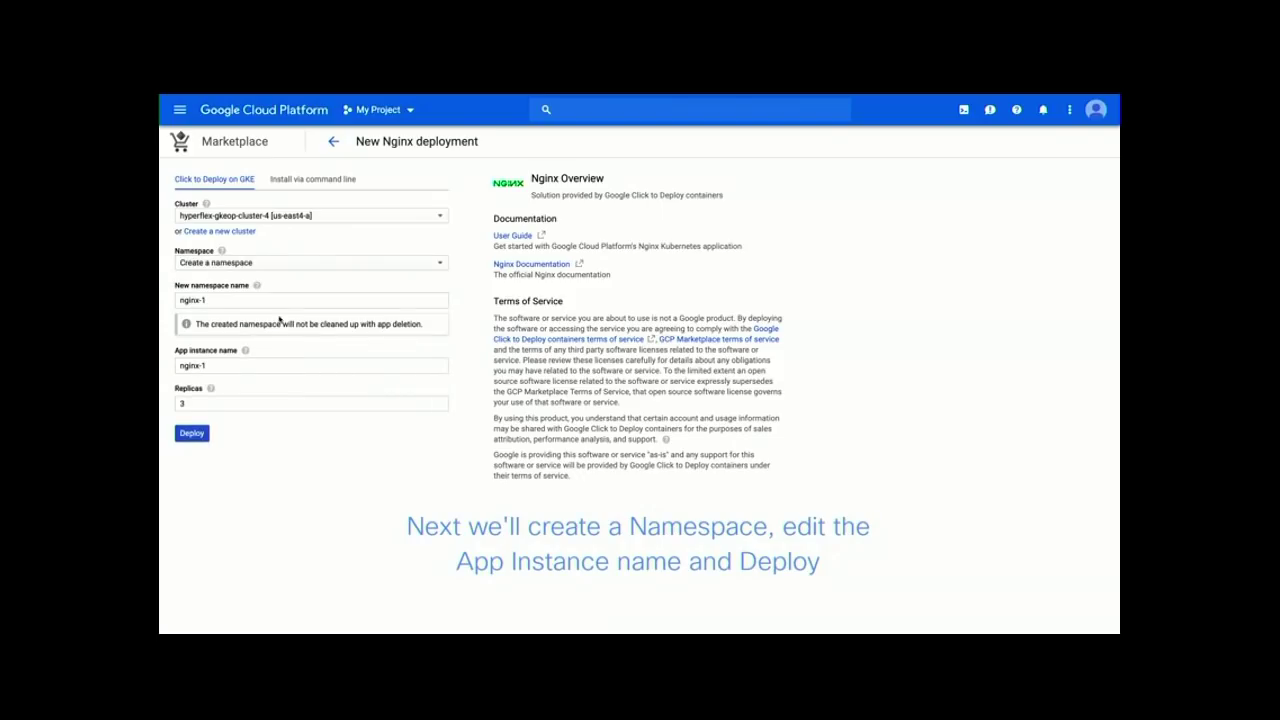
left_click(181, 300)
type("new-")
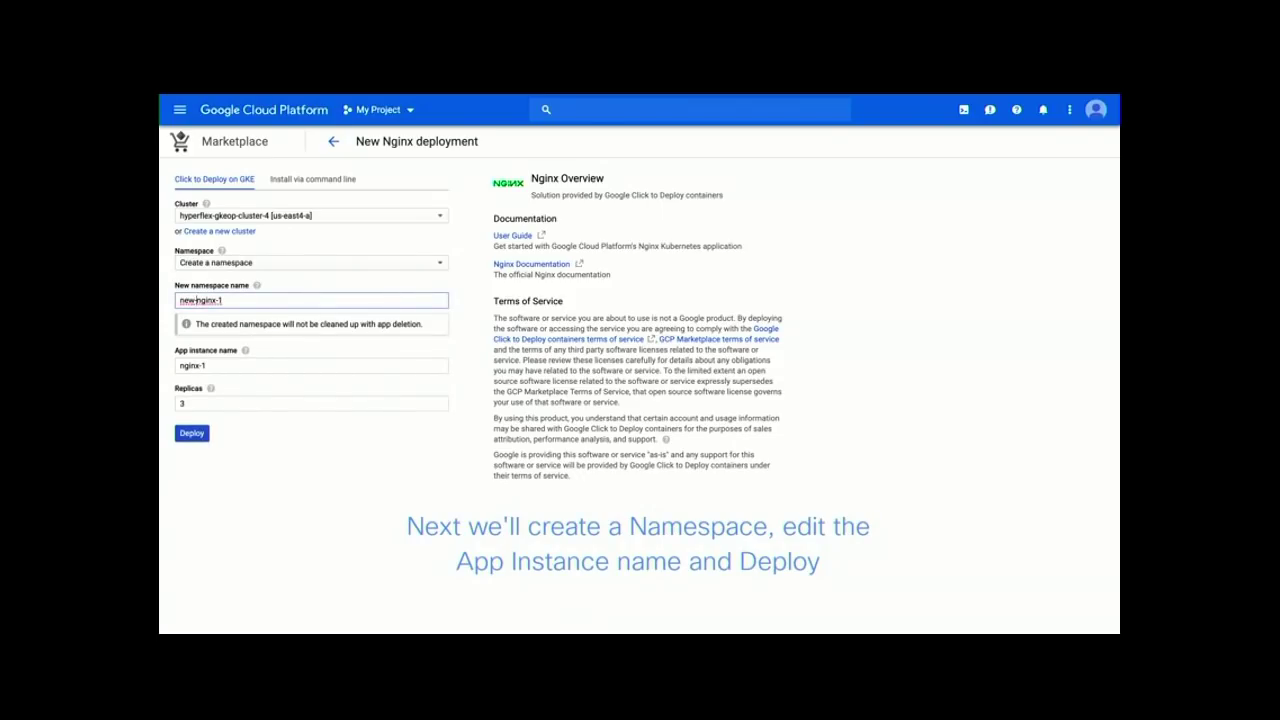
left_click(243, 437)
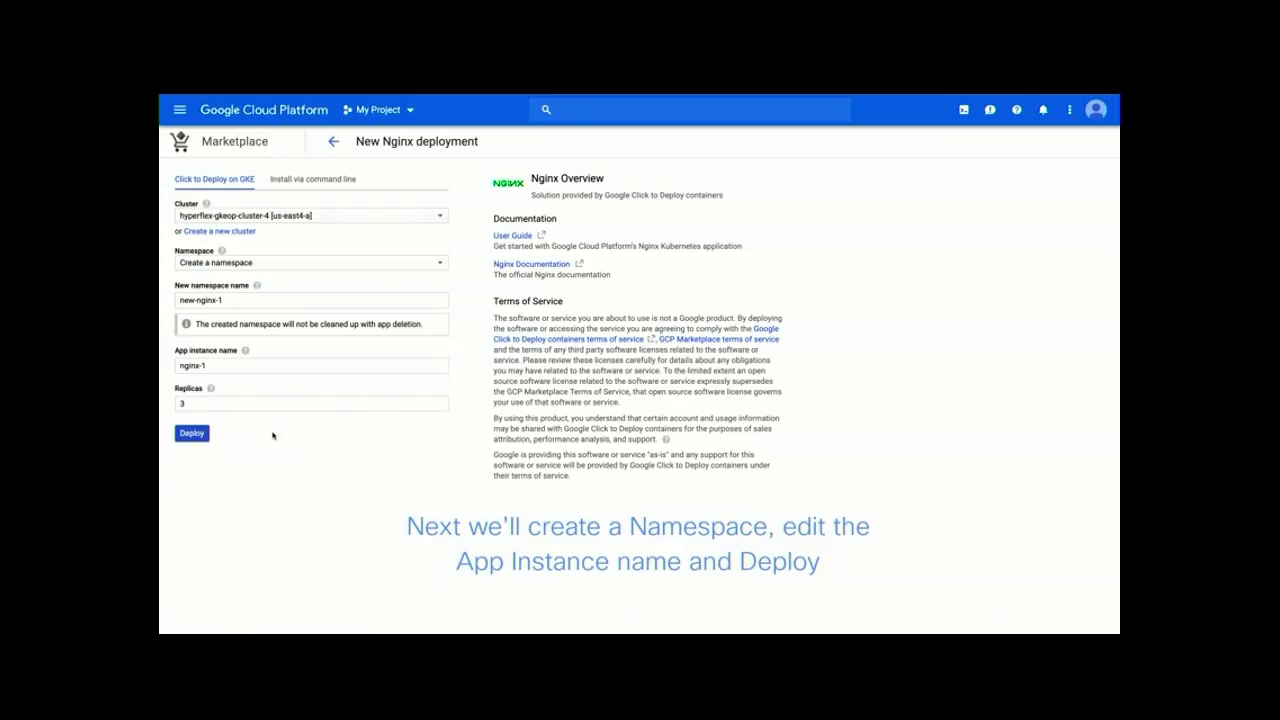
left_click(193, 434)
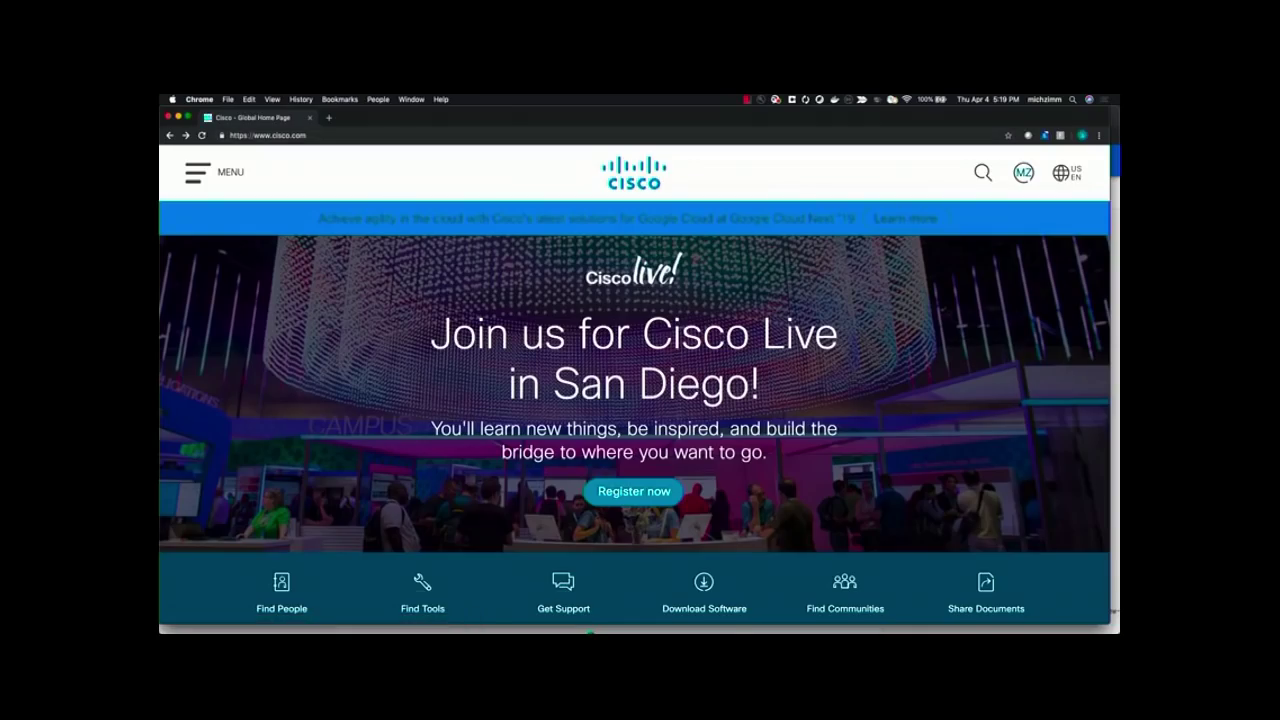
- Load the address 10.30.0.149 in the Chrome window showing the Cisco home page
key("ctrl+l")
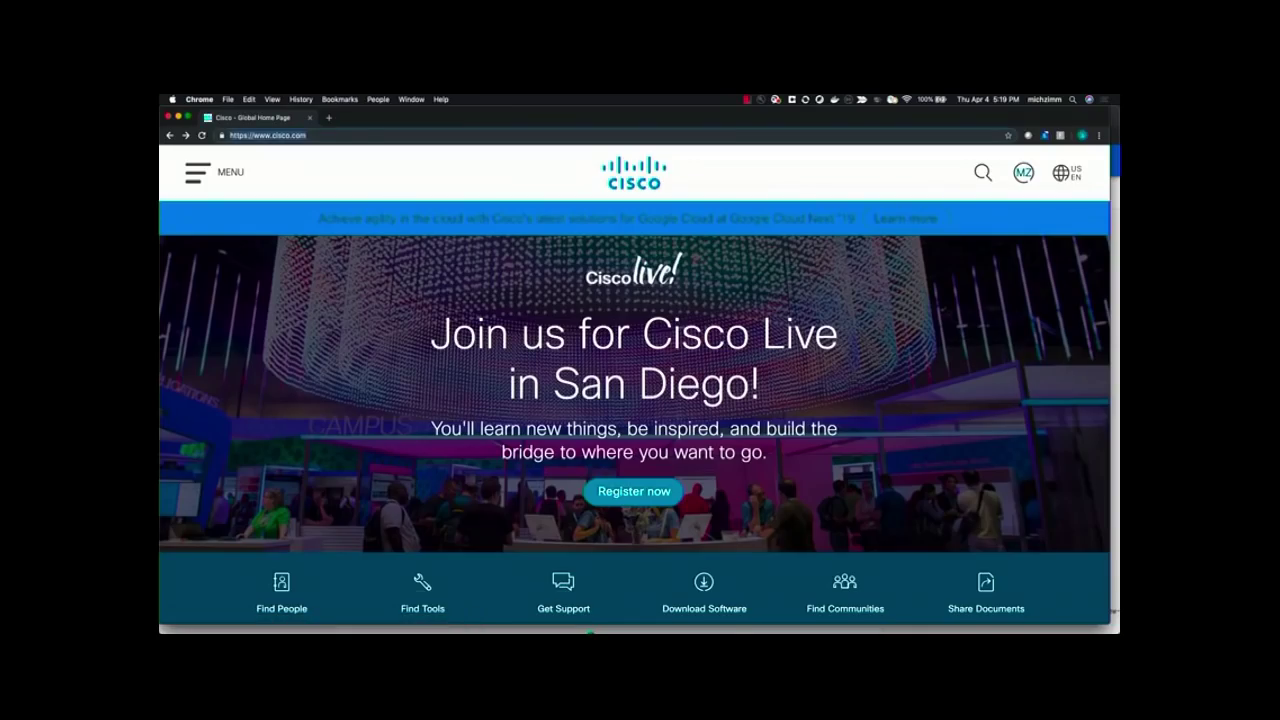
type("10.30.0.149")
key("Return")
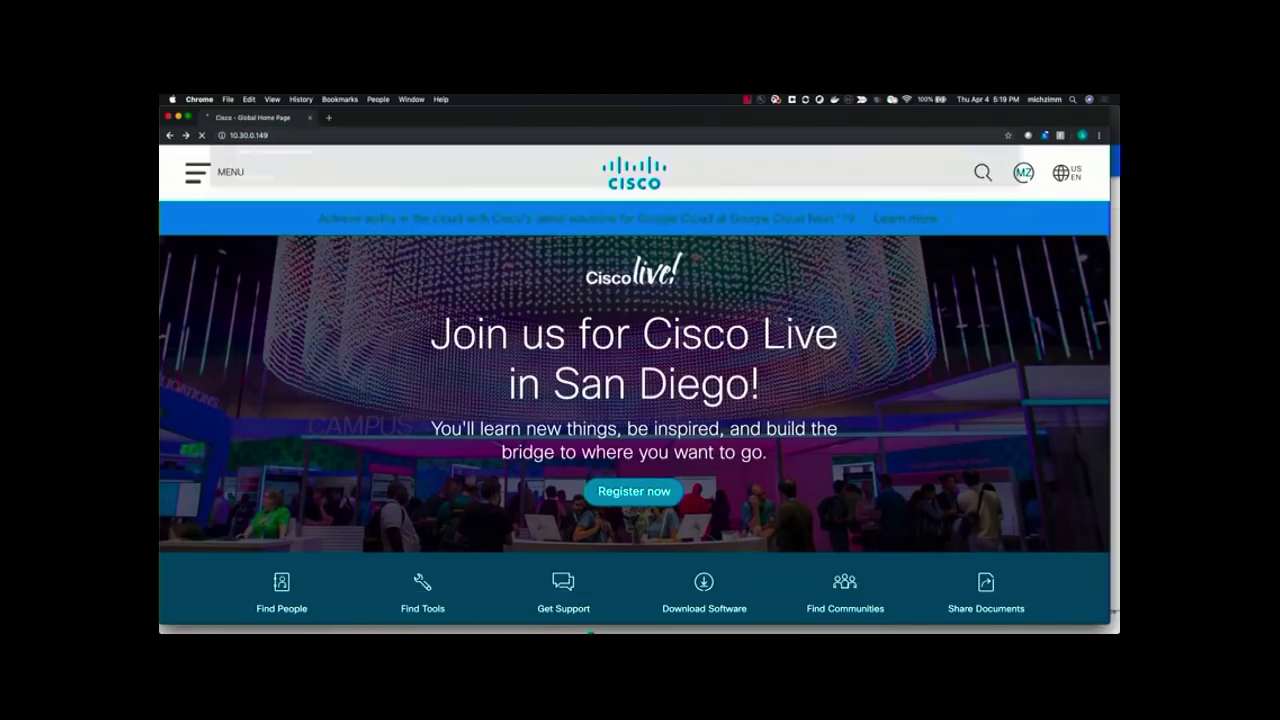